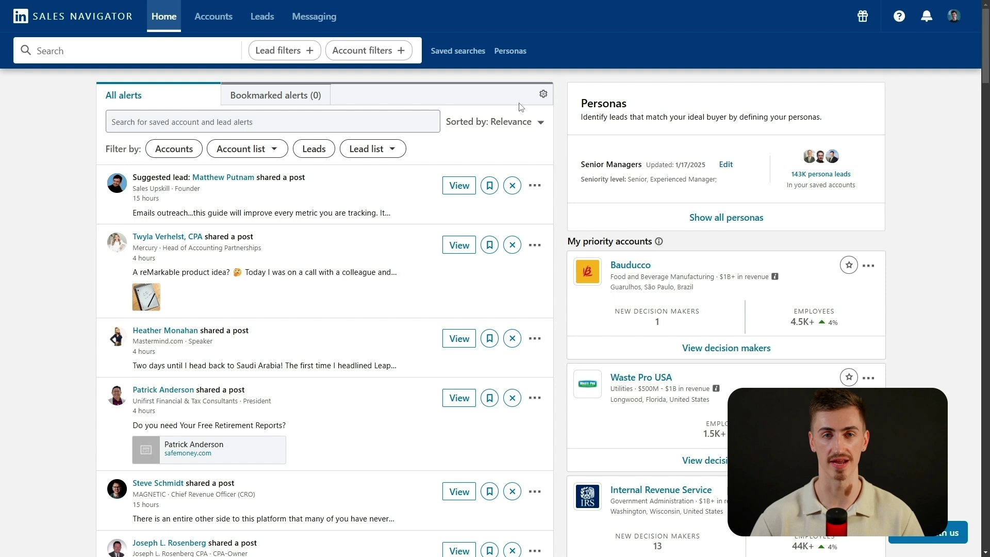
# Set all seven email notification types to No, including saved search results and weekly recommendations, then review in-product notifications
pyautogui.click(543, 94)
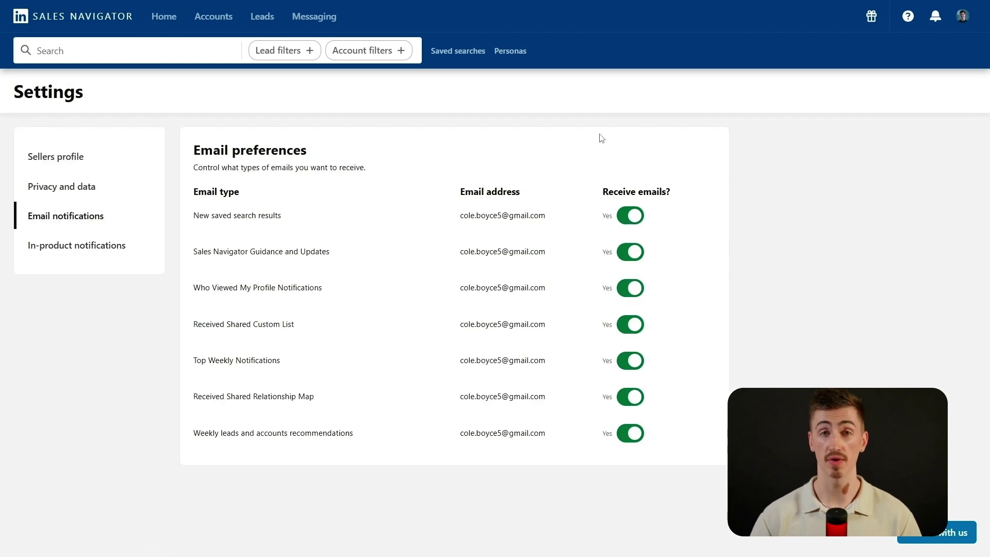
pyautogui.click(637, 218)
pyautogui.click(630, 252)
pyautogui.click(630, 288)
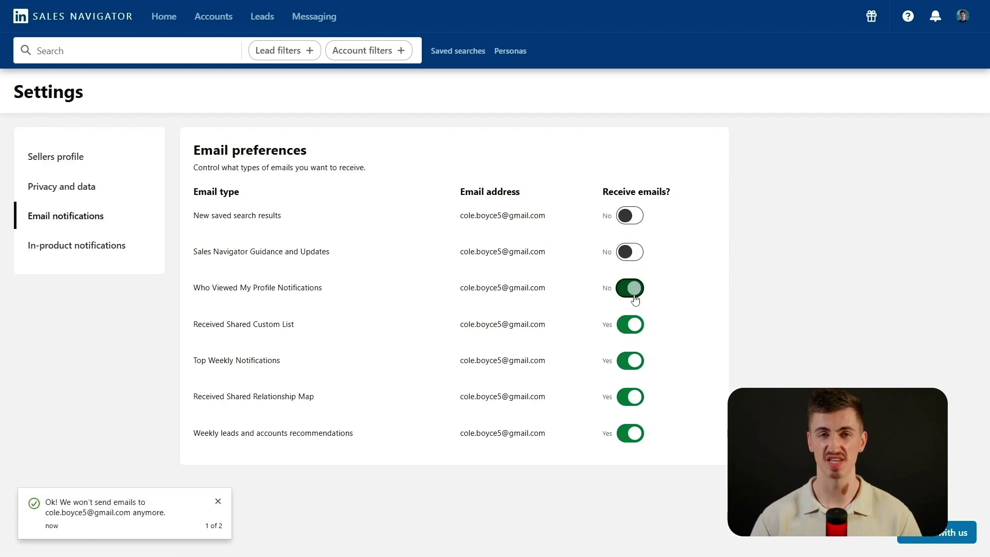
pyautogui.click(630, 325)
pyautogui.click(631, 361)
pyautogui.click(630, 397)
pyautogui.click(630, 433)
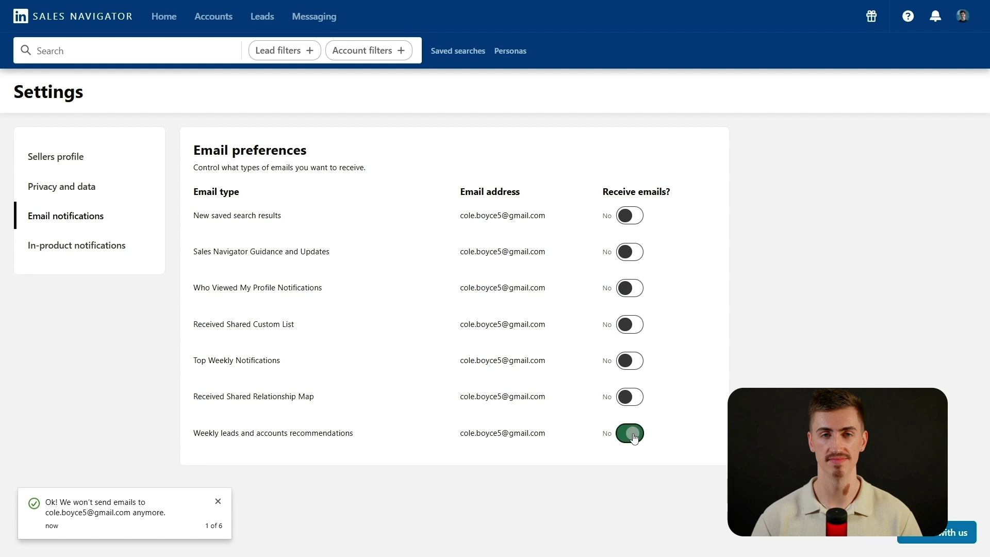
pyautogui.click(83, 245)
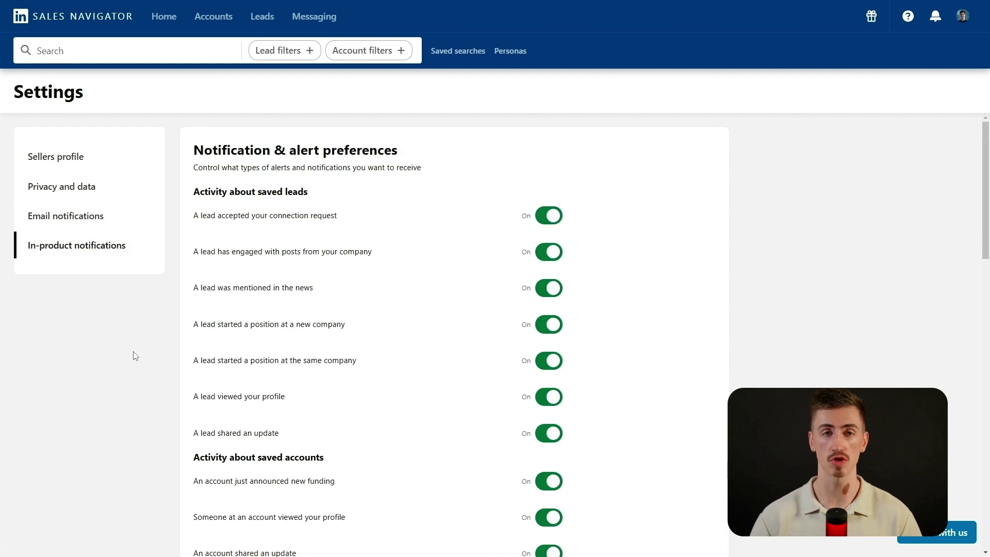
pyautogui.scroll(-3, 135, 356)
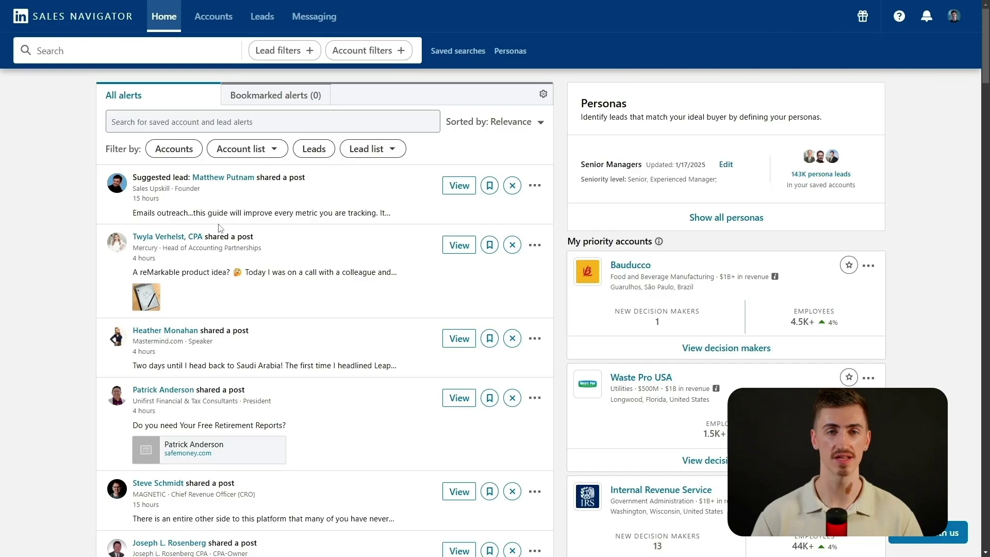
# Start a Lead filters search, then collapse and re-expand the lead filter panel
pyautogui.click(278, 52)
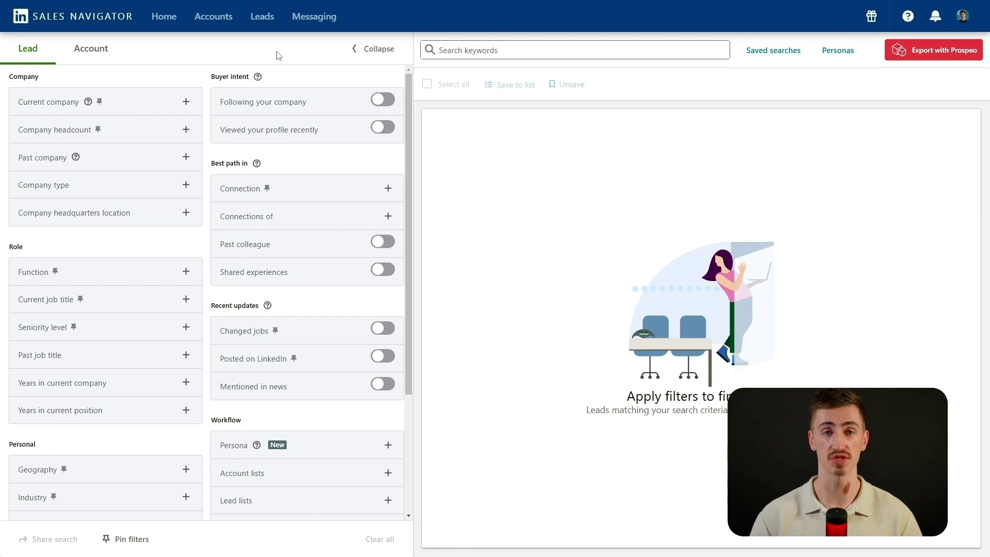
pyautogui.click(362, 53)
pyautogui.click(177, 54)
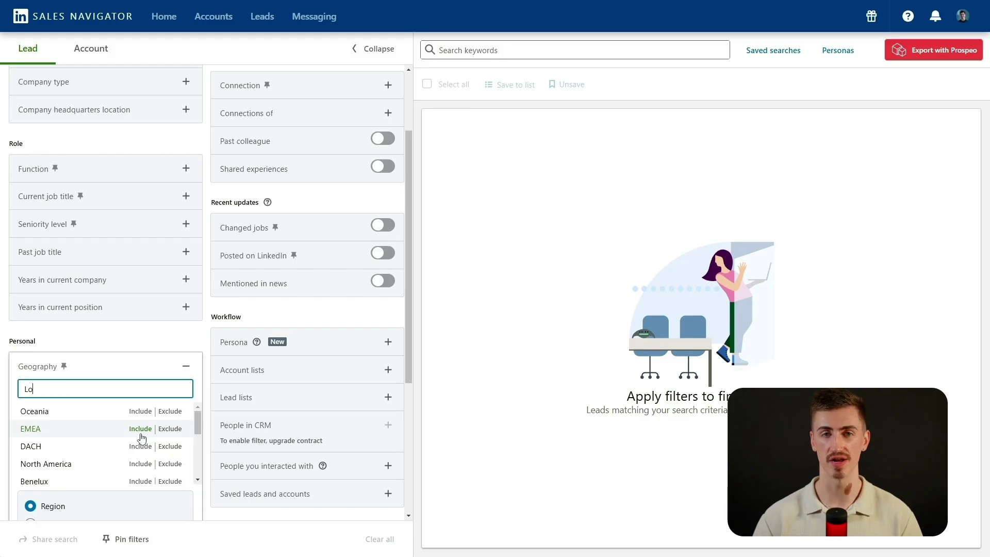
# Filter leads to Los Angeles Metropolitan Area and Wellness and Fitness Services, then search keyword 'gym'
pyautogui.write('s Ange')
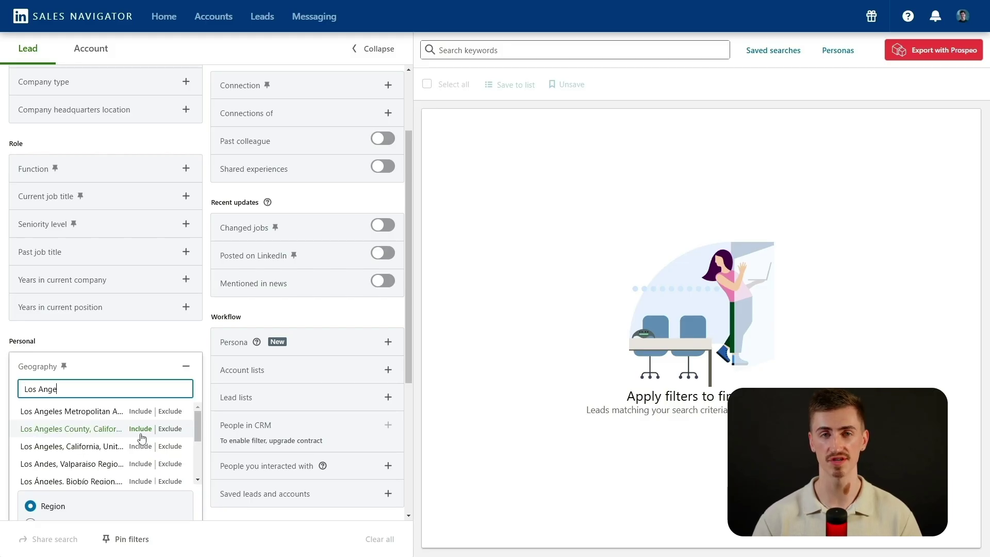
pyautogui.click(140, 411)
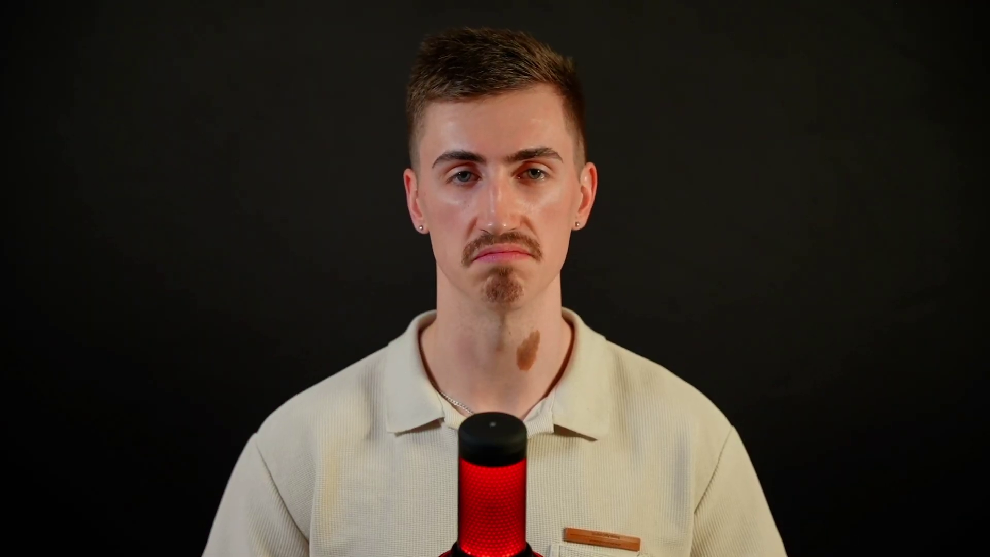
pyautogui.write('Wellness')
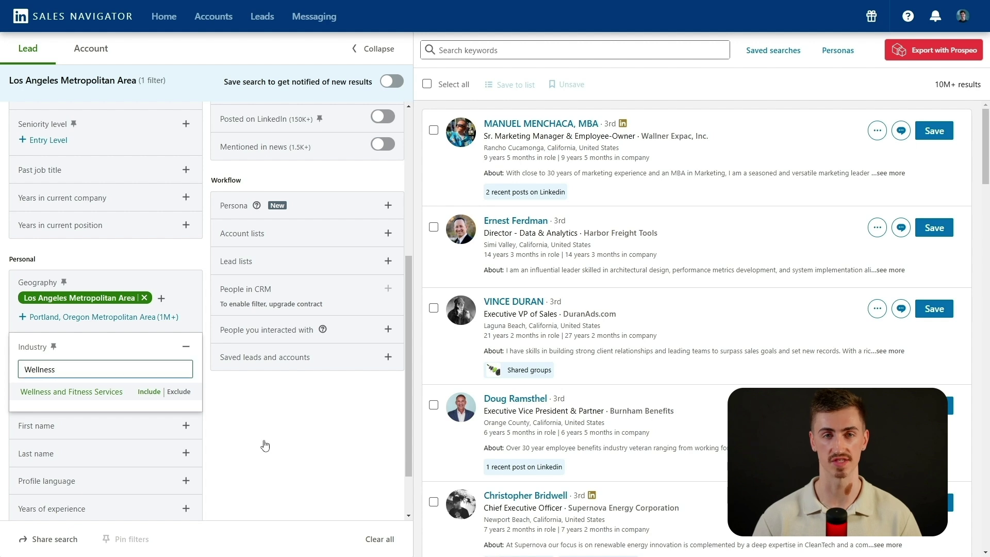
pyautogui.press('Return')
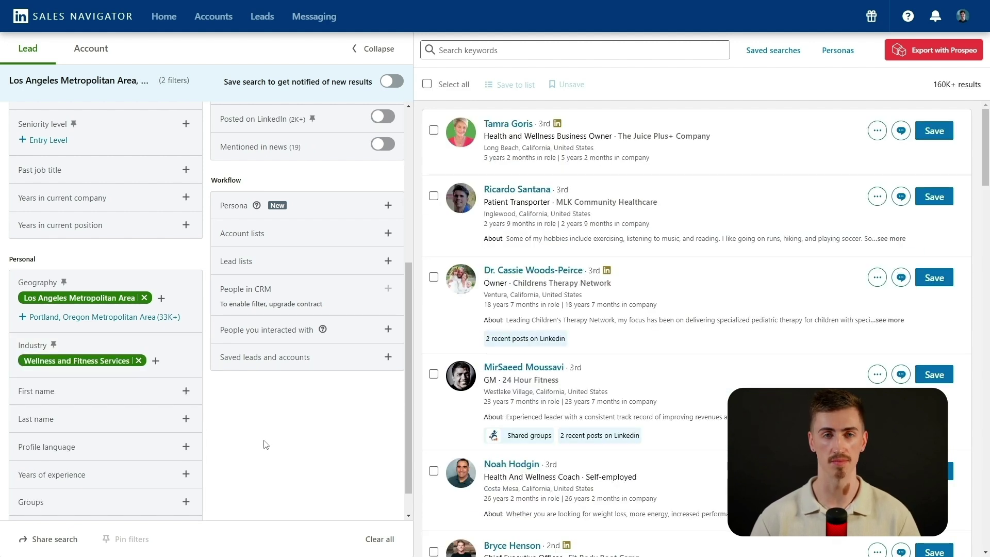
pyautogui.click(510, 55)
pyautogui.press('Return')
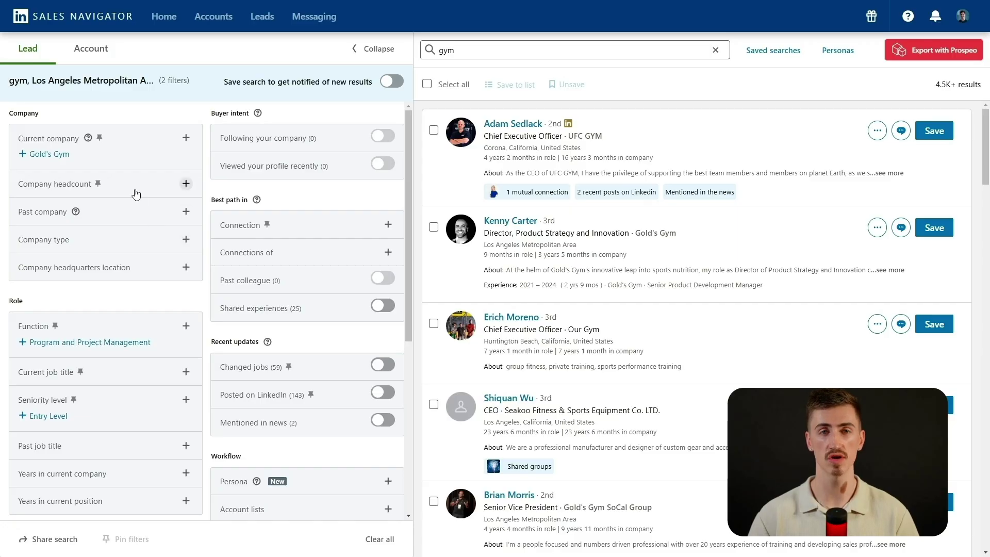
# Include the 11-50 and 1-10 employee company headcount ranges
pyautogui.click(132, 189)
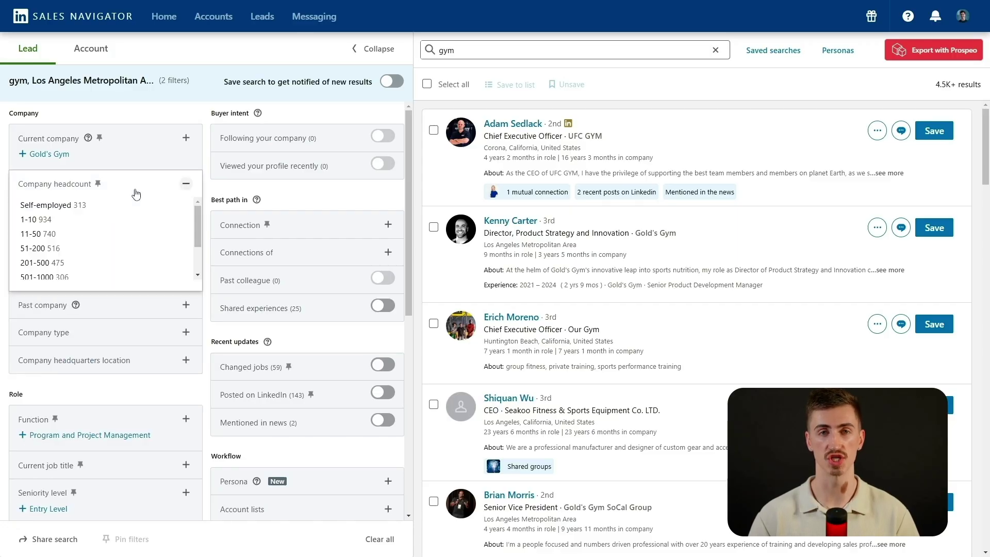
pyautogui.click(97, 235)
pyautogui.click(95, 239)
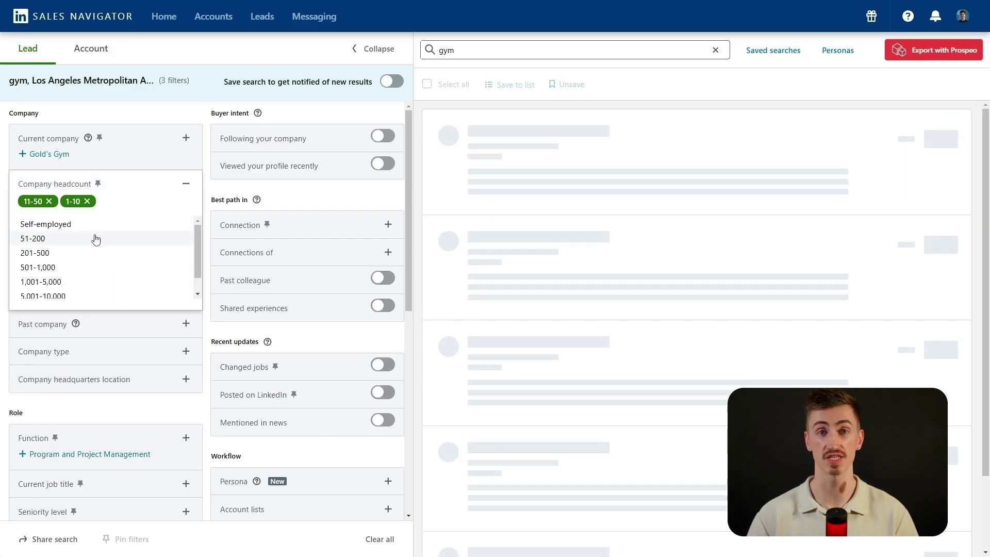
pyautogui.click(138, 119)
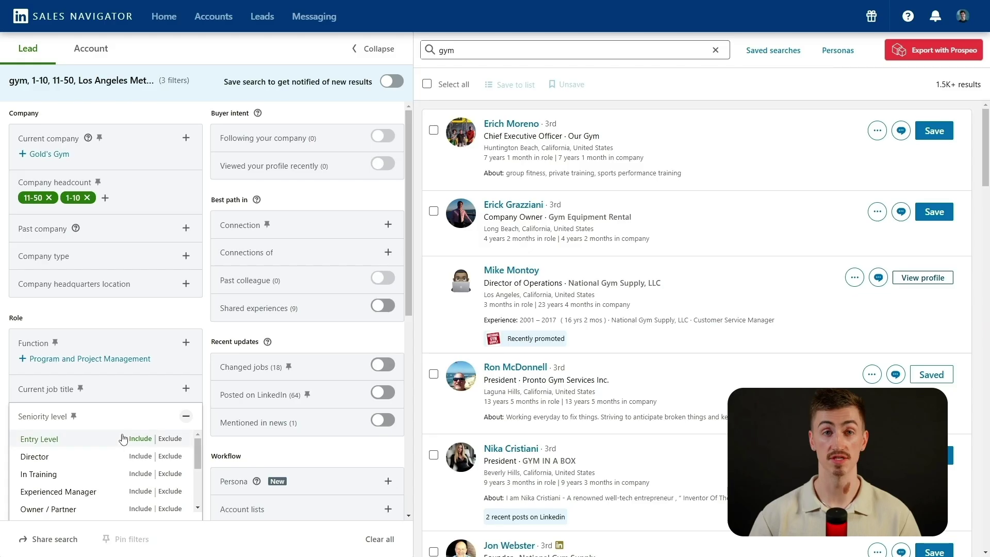
# Include Director, CXO, Vice President and Owner / Partner seniority levels
pyautogui.click(138, 457)
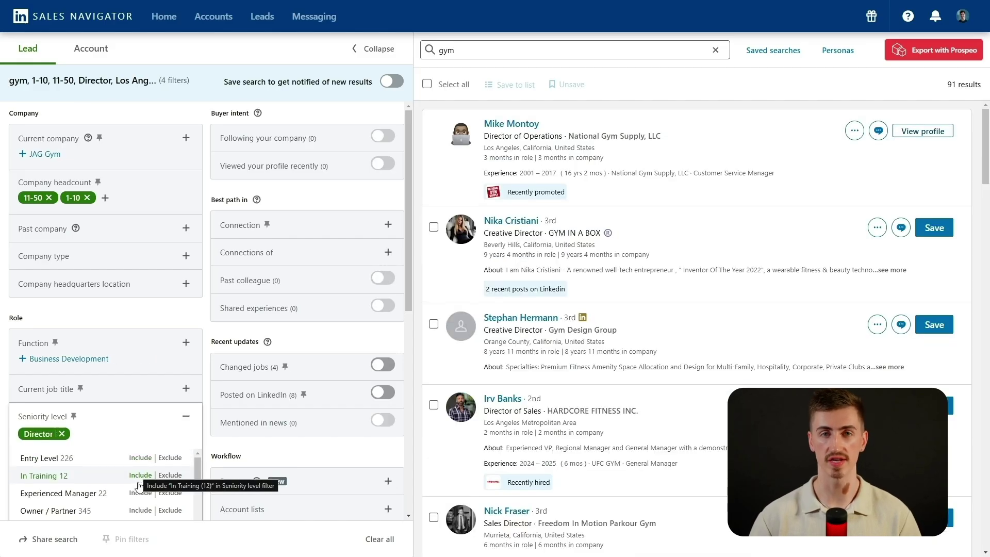
pyautogui.scroll(-2, 126, 493)
pyautogui.click(126, 494)
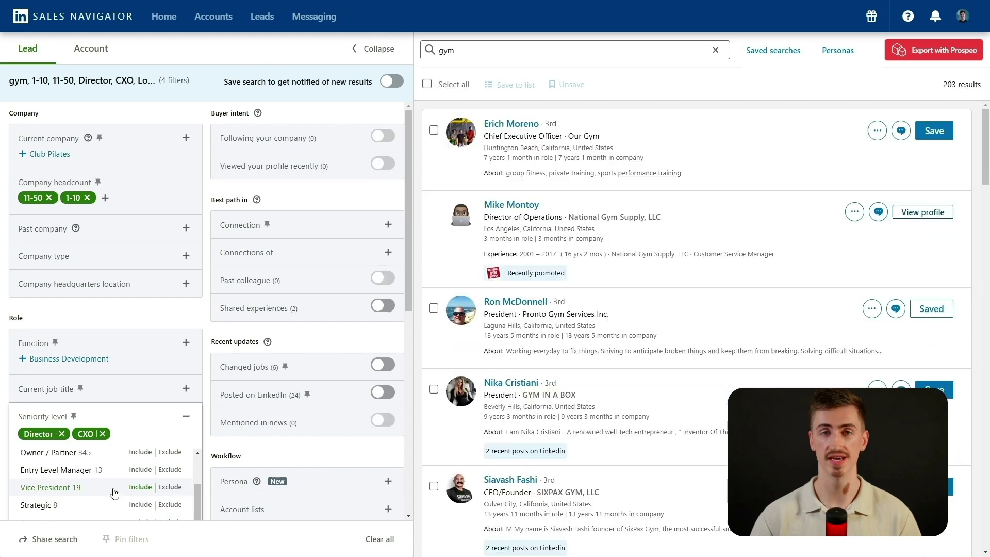
pyautogui.click(136, 488)
pyautogui.click(138, 469)
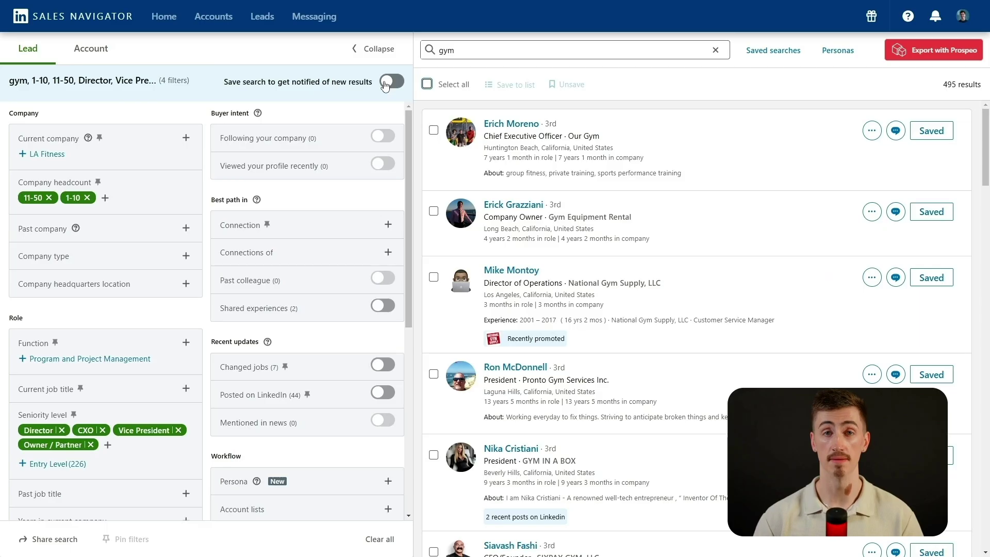
# Save the gym search for new-result notifications and show the Saved searches list
pyautogui.click(390, 82)
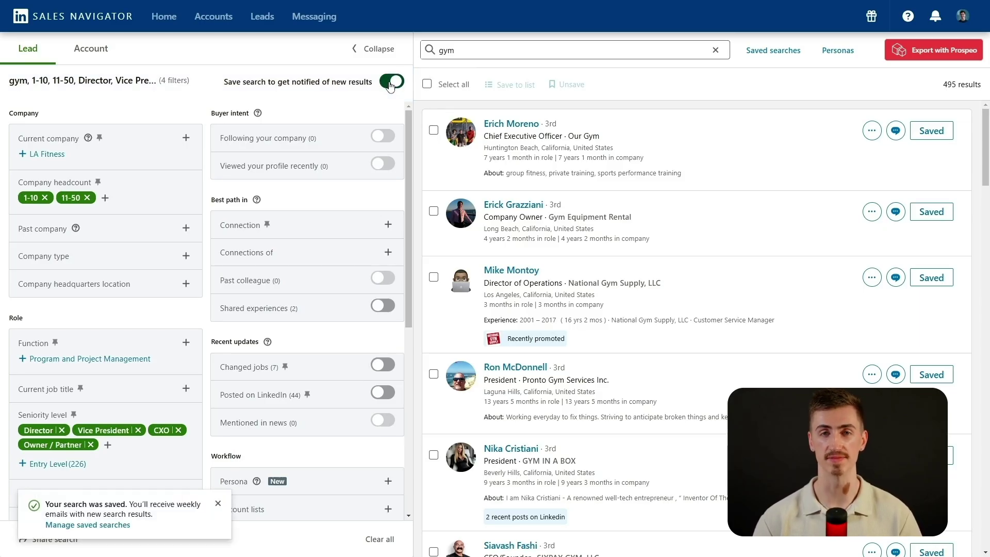
pyautogui.click(768, 52)
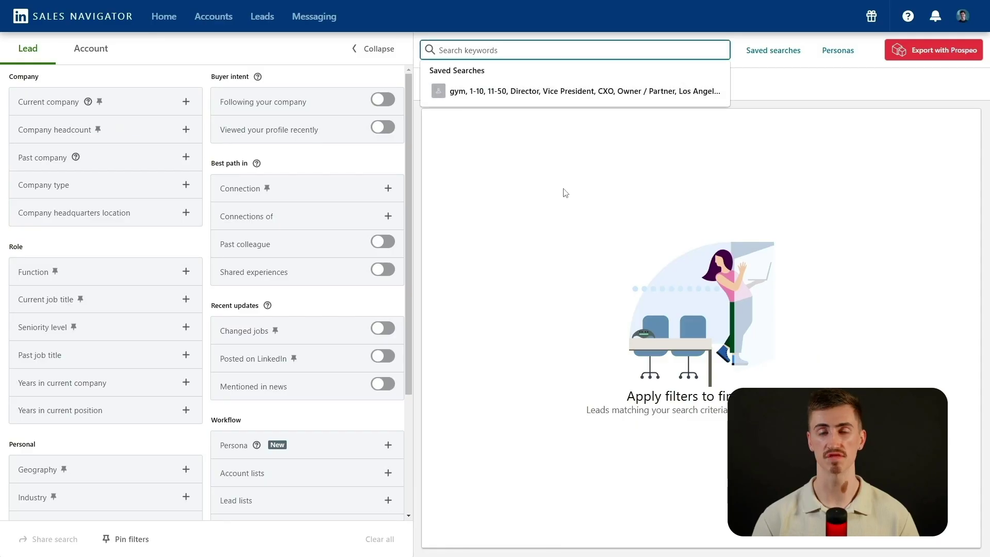
# Run keyword searches Gym AND Fitness Program, Gym OR Fitness Centre, Gym NOT Yoga, then "Gym Owner"
pyautogui.write('Gym AND Fitness Program')
pyautogui.press('Return')
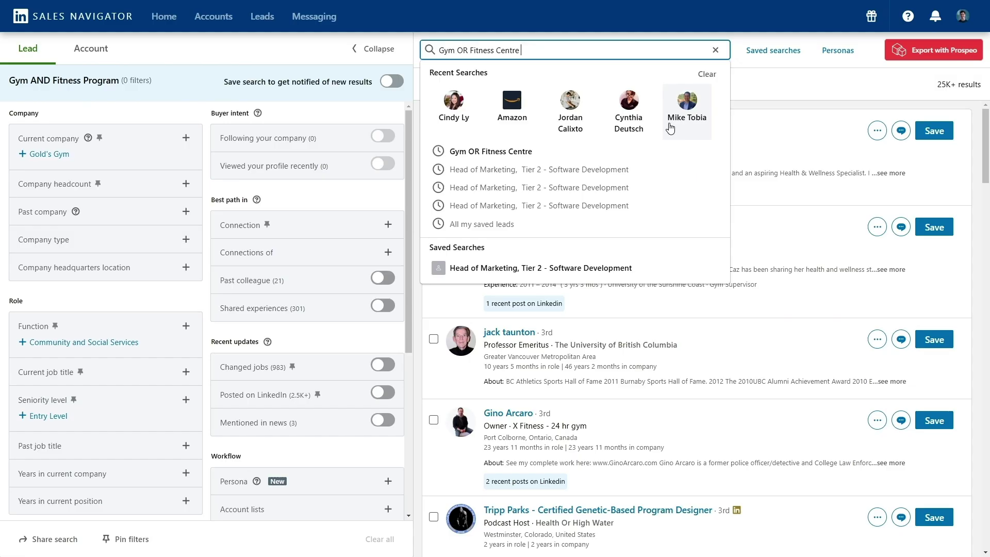
pyautogui.press('Return')
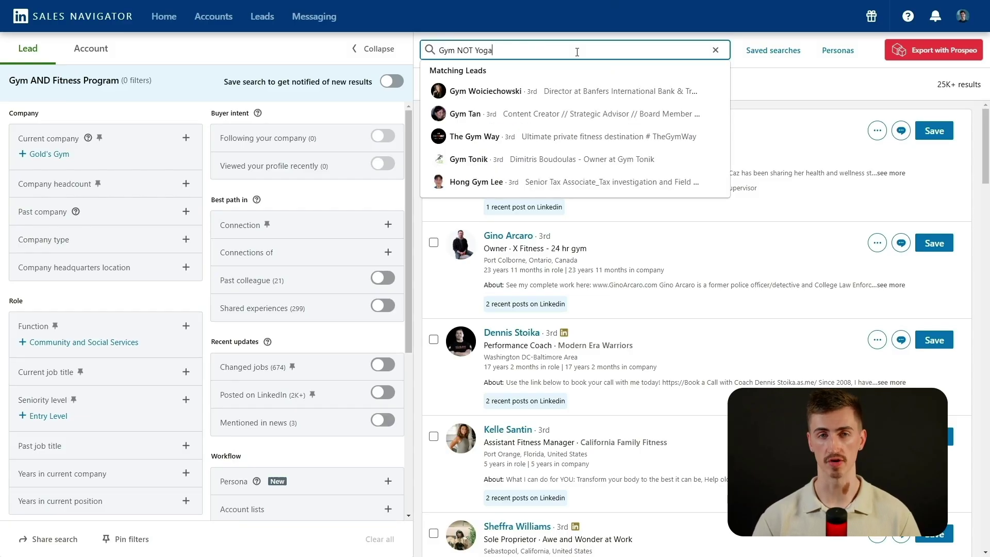
pyautogui.press('Return')
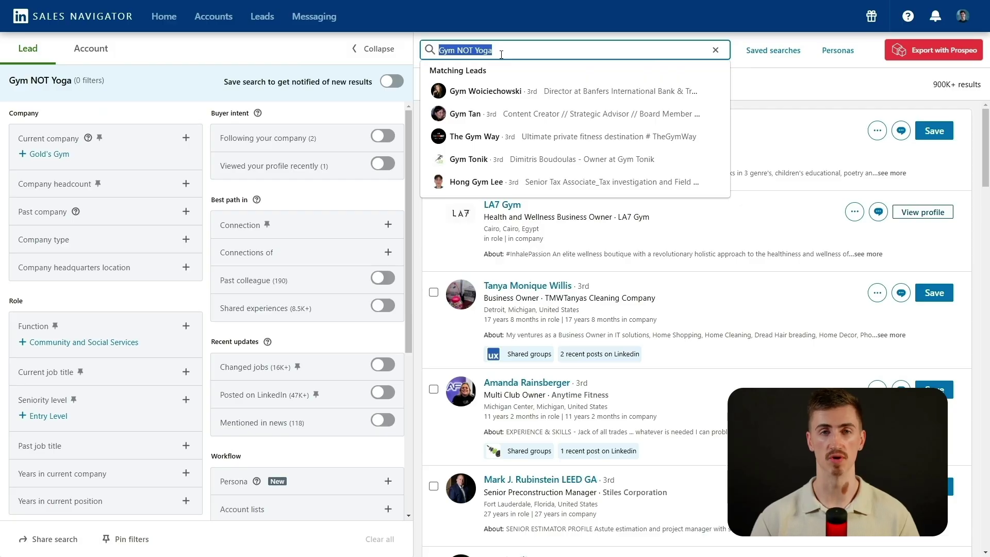
pyautogui.write('"Gym Owner"')
pyautogui.press('Return')
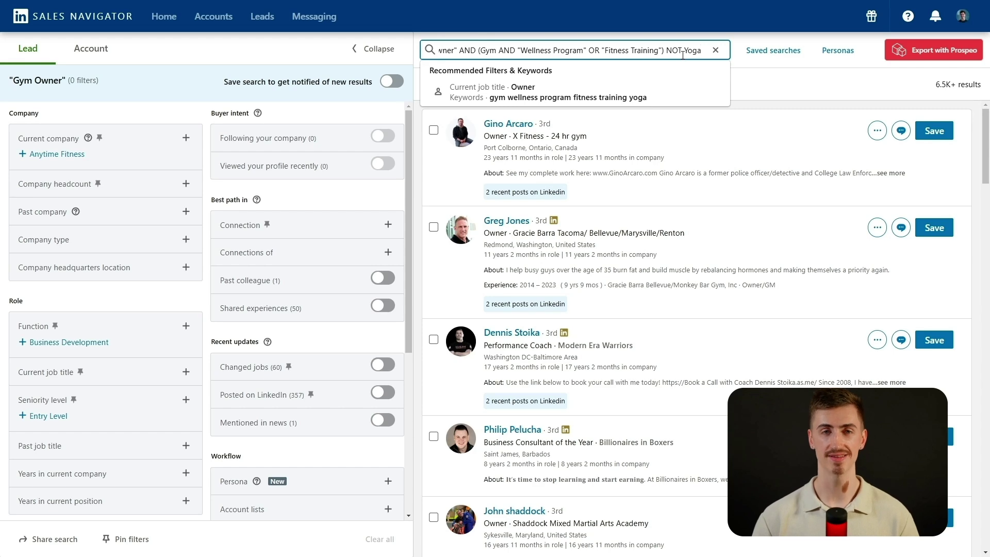
# Run the combined "Gym Owner" Boolean query and switch it to an Account search
pyautogui.press('Home')
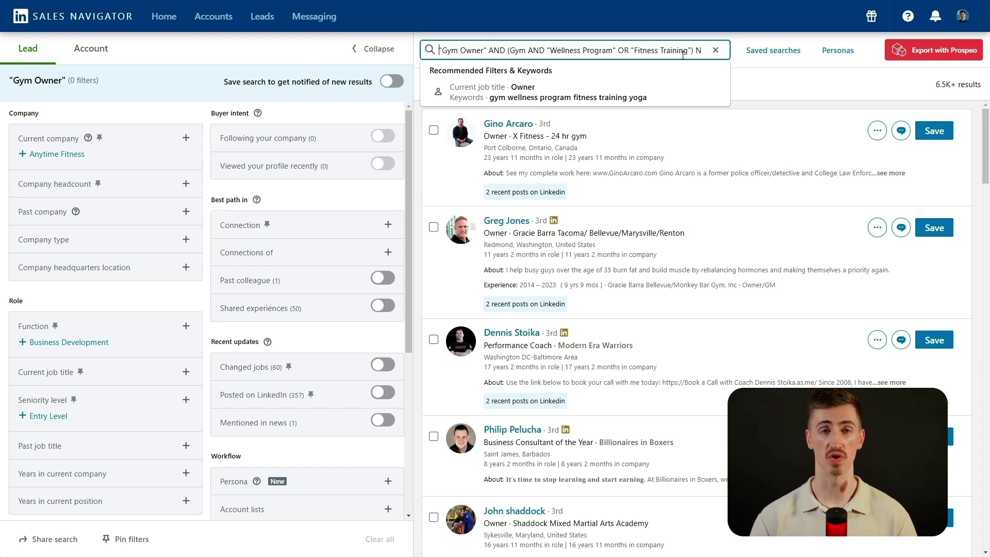
pyautogui.press('Return')
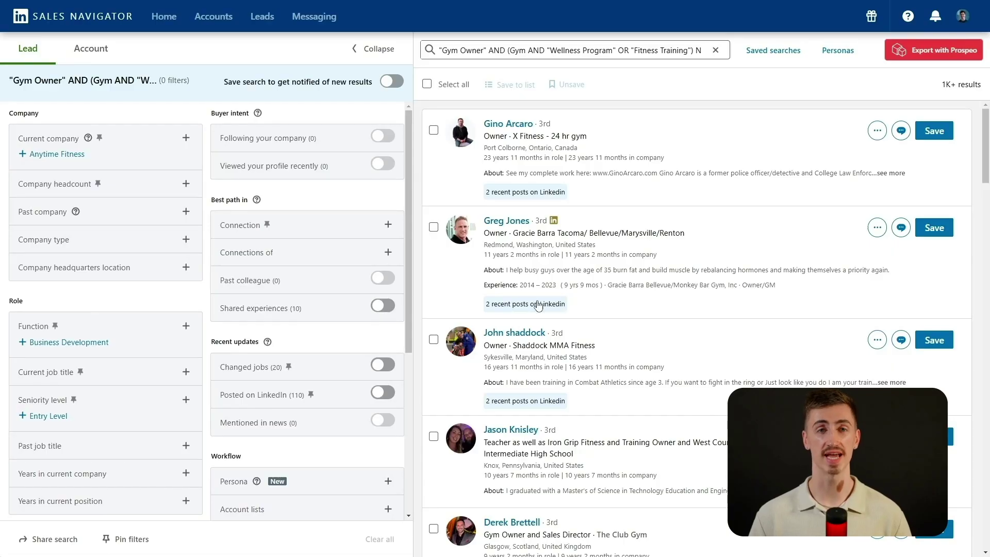
pyautogui.click(97, 53)
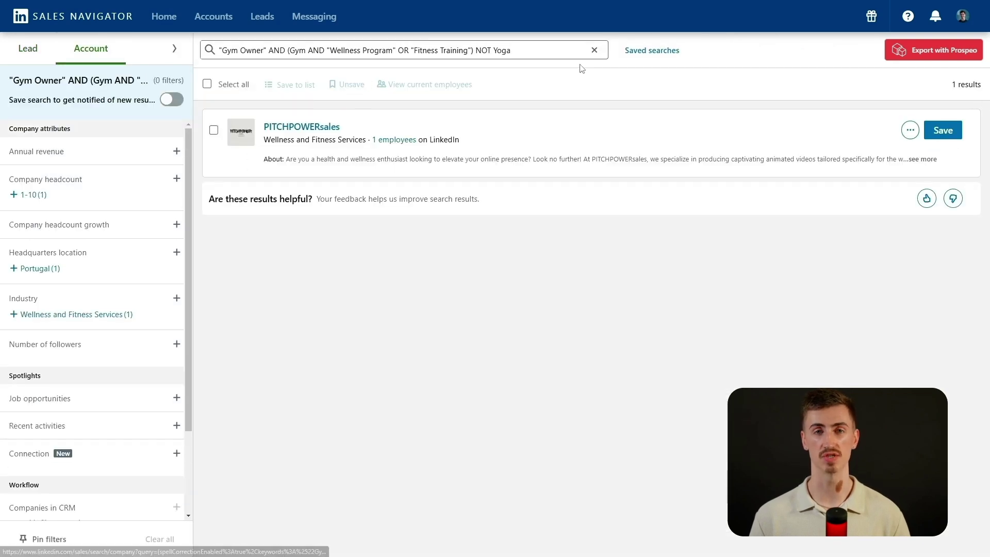
# Save Prolon Fast to a new account list named Blacklist
pyautogui.click(592, 50)
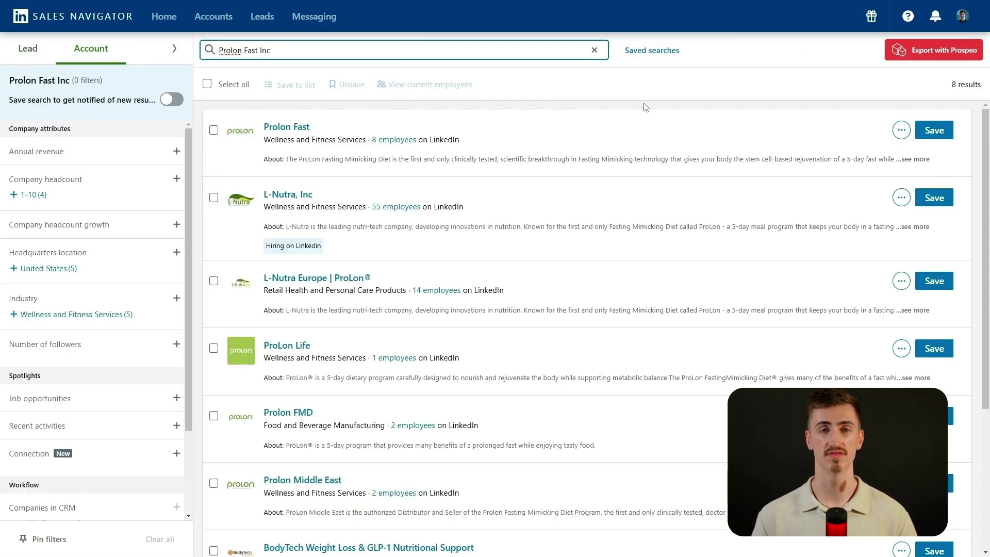
pyautogui.click(934, 130)
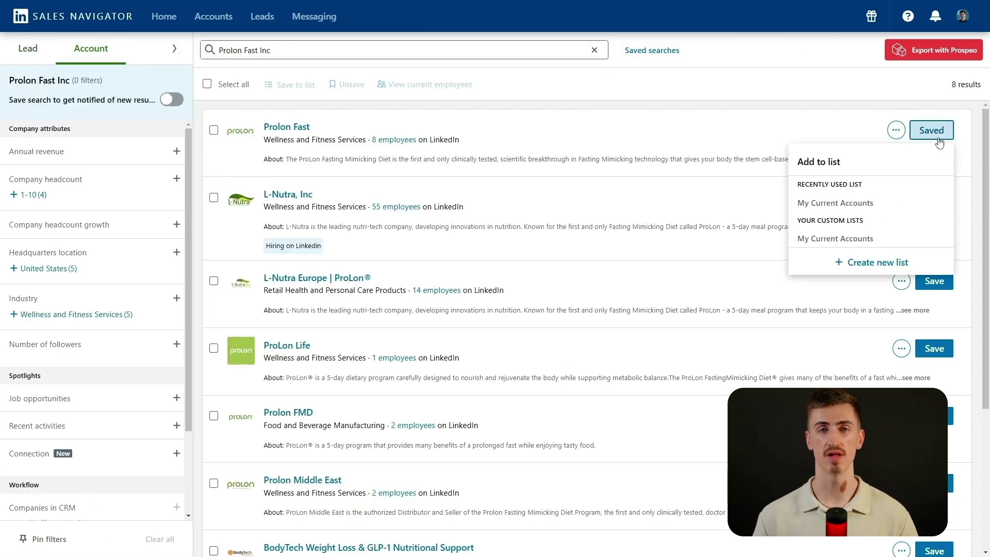
pyautogui.click(892, 258)
pyautogui.write('Blacklist')
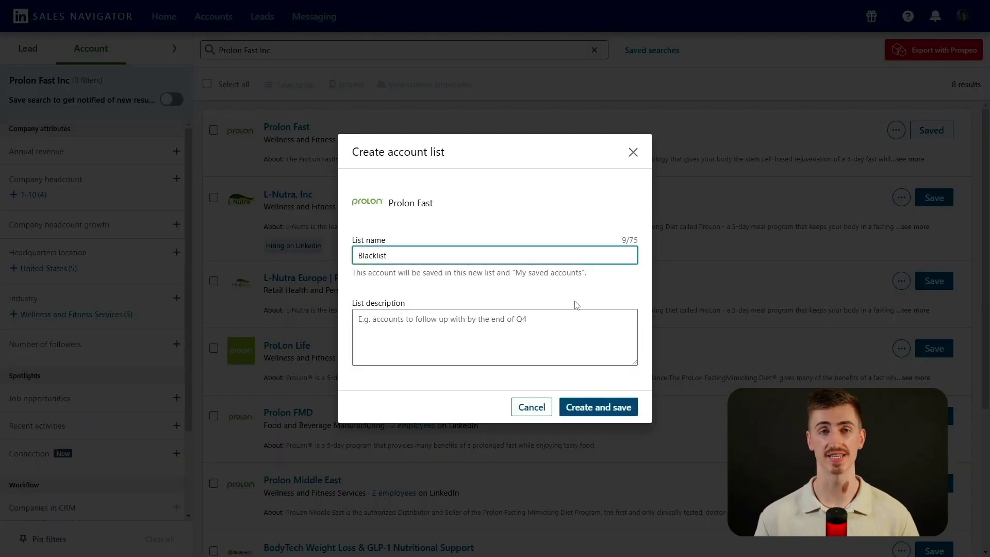
pyautogui.click(598, 407)
# Add PRO GYM Brentwood, Armory Gym and Motion LA to the Blacklist list
pyautogui.click(309, 50)
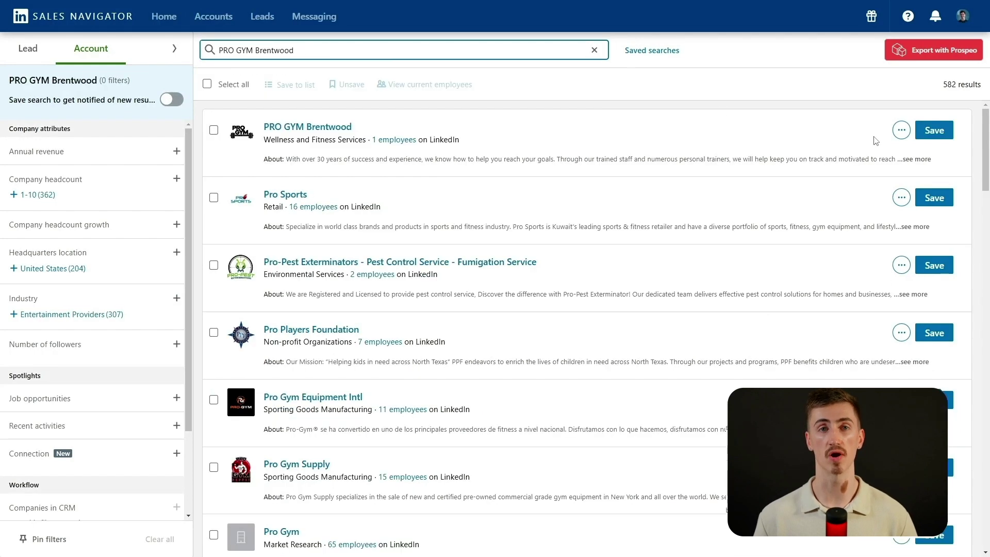
pyautogui.click(934, 130)
pyautogui.click(877, 207)
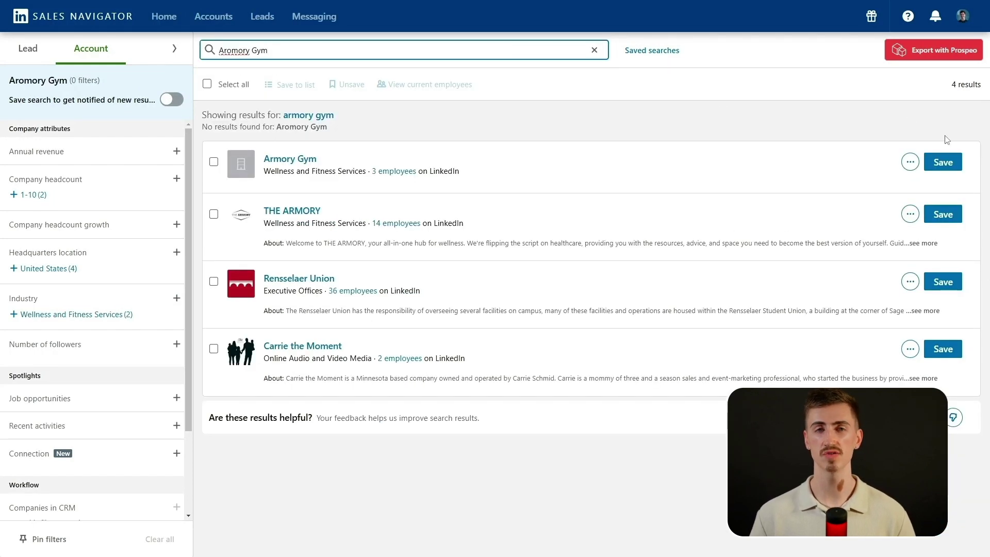
pyautogui.click(940, 162)
pyautogui.click(897, 230)
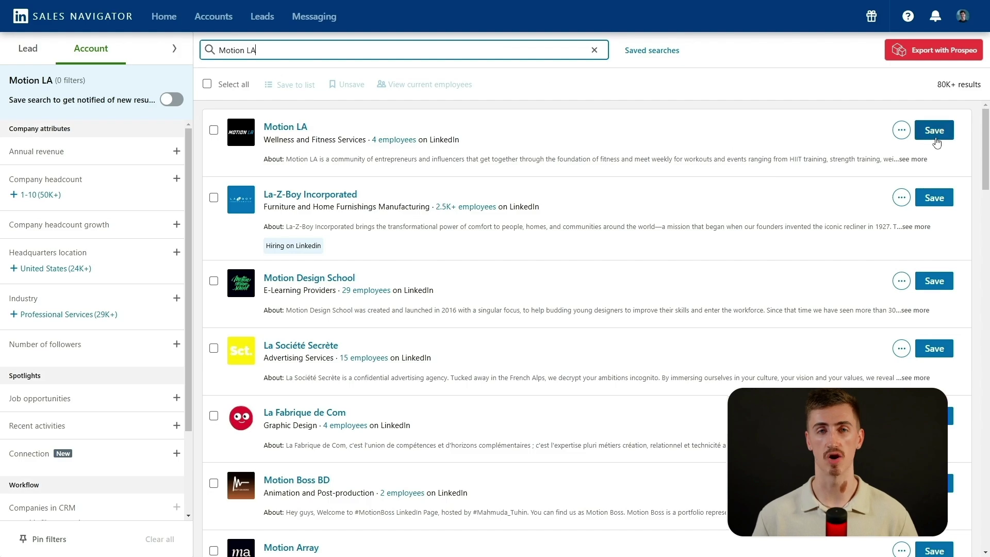
pyautogui.click(934, 130)
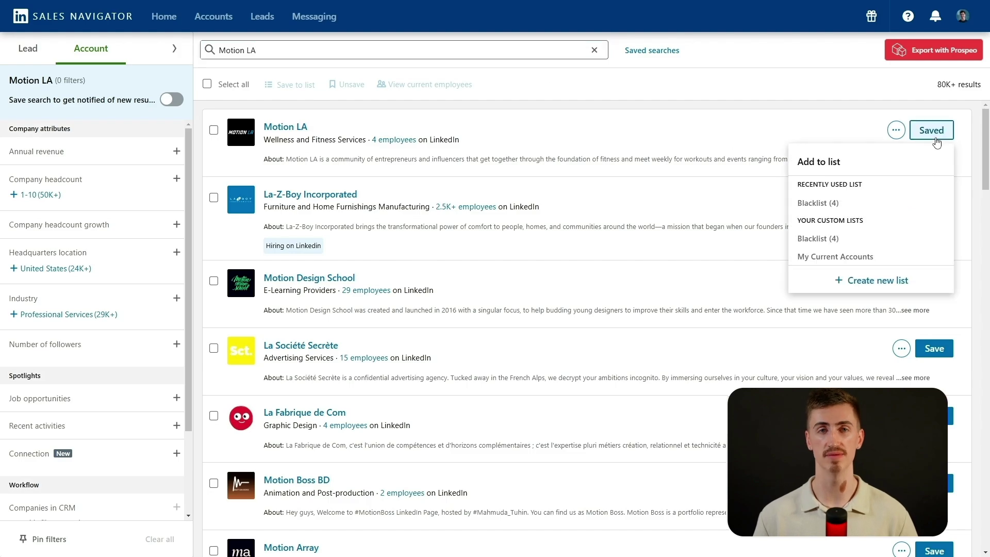
pyautogui.click(867, 242)
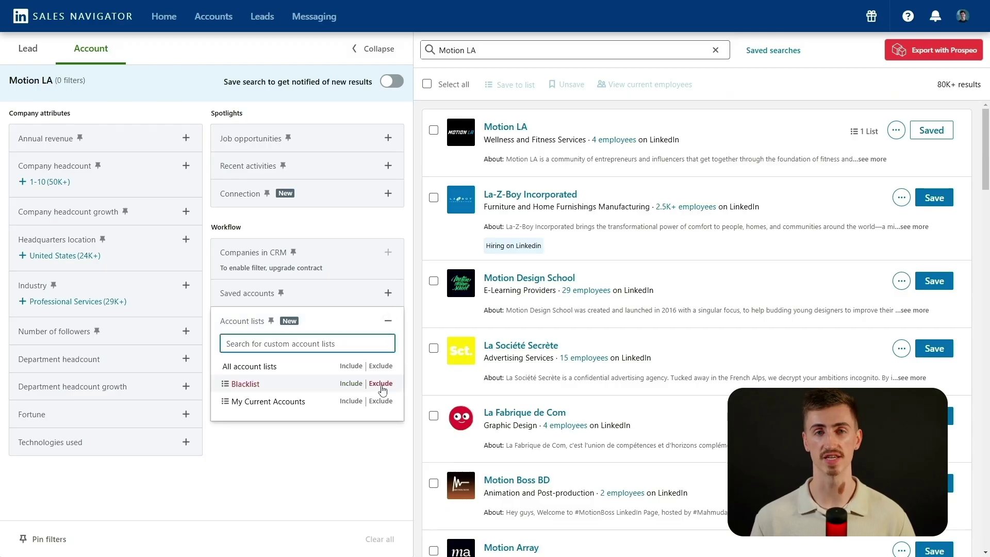
# Exclude the Blacklist account list in the Account lists filter
pyautogui.click(380, 388)
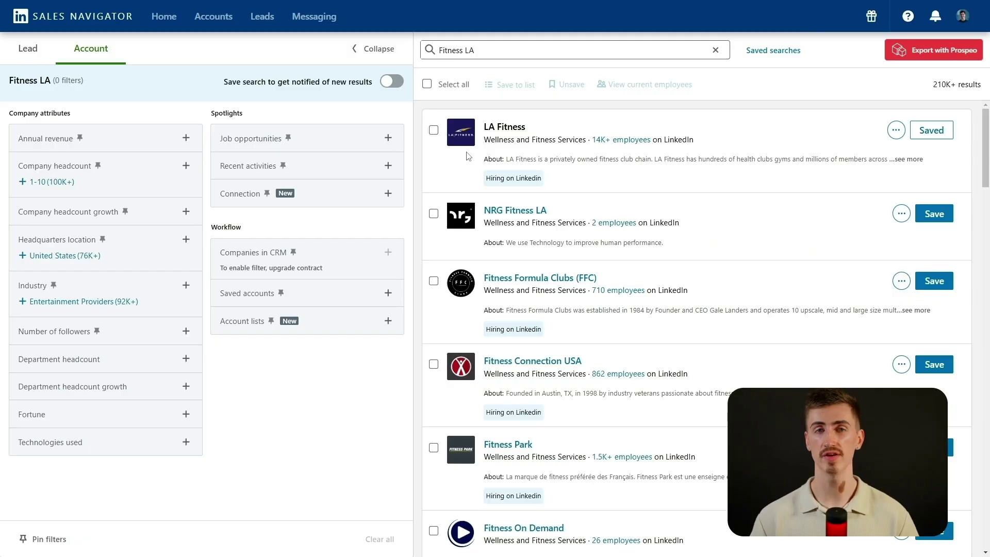
# On the LA Fitness page, save the Certified Spinning Instructor from Relationship explorer as a lead
pyautogui.click(470, 140)
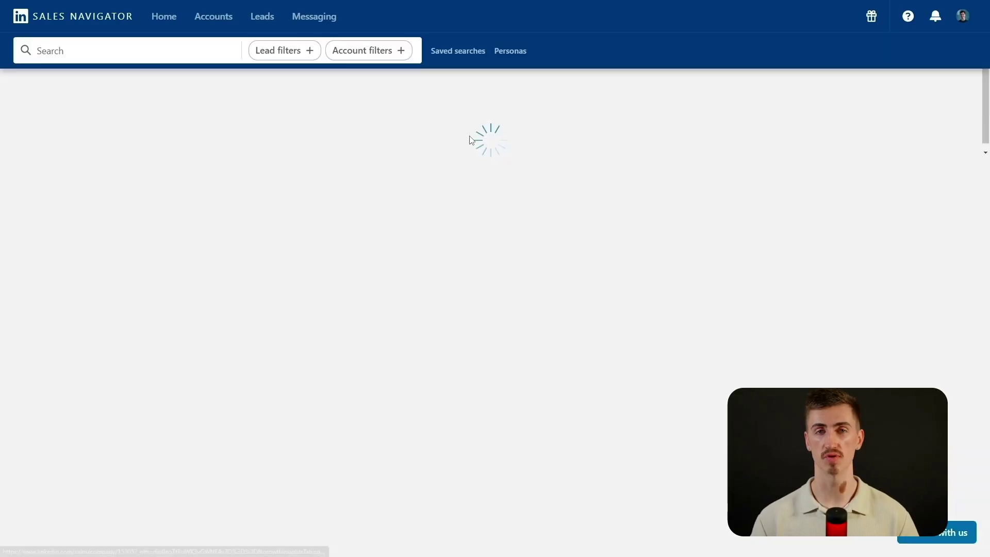
pyautogui.scroll(-2, 467, 155)
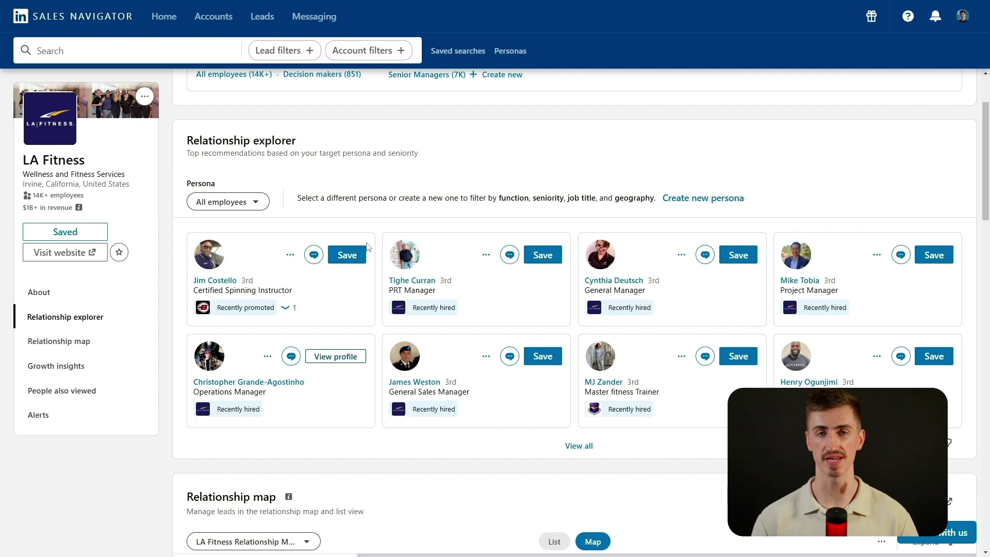
pyautogui.click(355, 258)
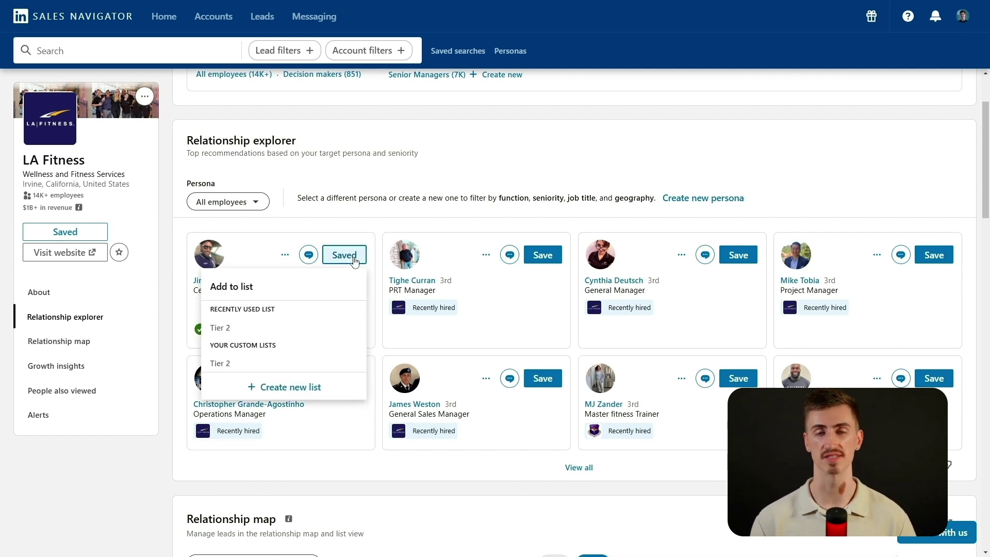
pyautogui.click(364, 238)
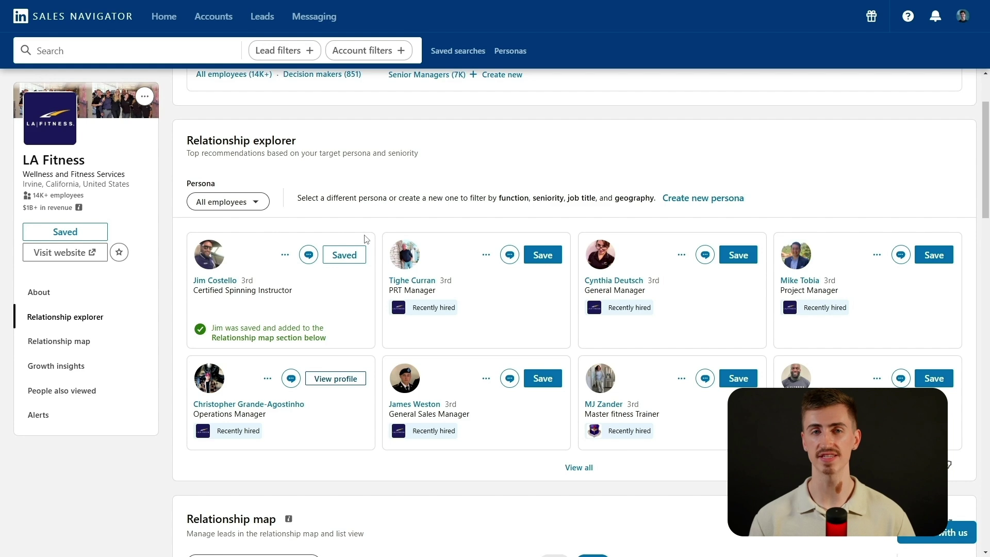
pyautogui.scroll(-3, 365, 238)
pyautogui.scroll(-2, 366, 239)
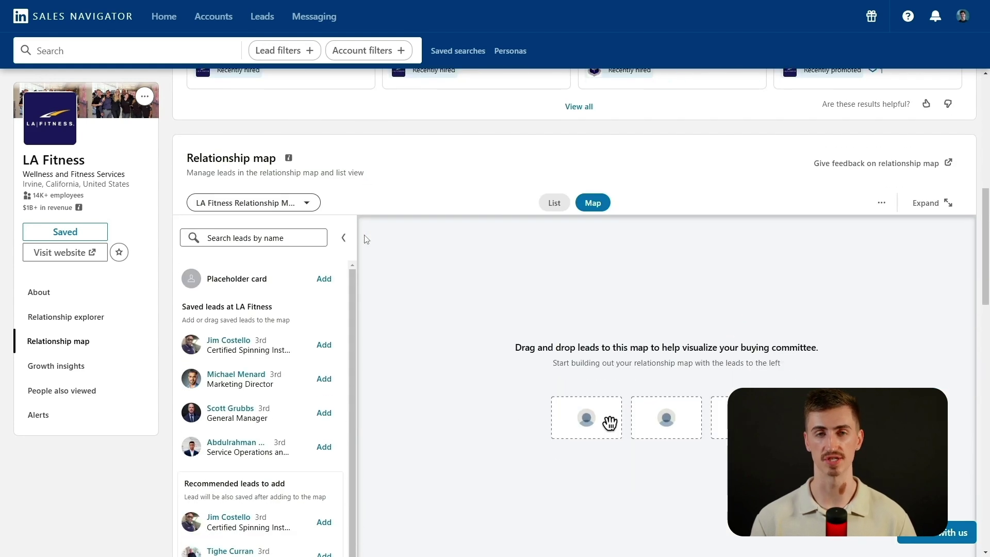
# Map the Marketing Director, General Manager and service operations lead, marking the Marketing Director as Decision maker
pyautogui.moveTo(283, 376); pyautogui.dragTo(530, 295)
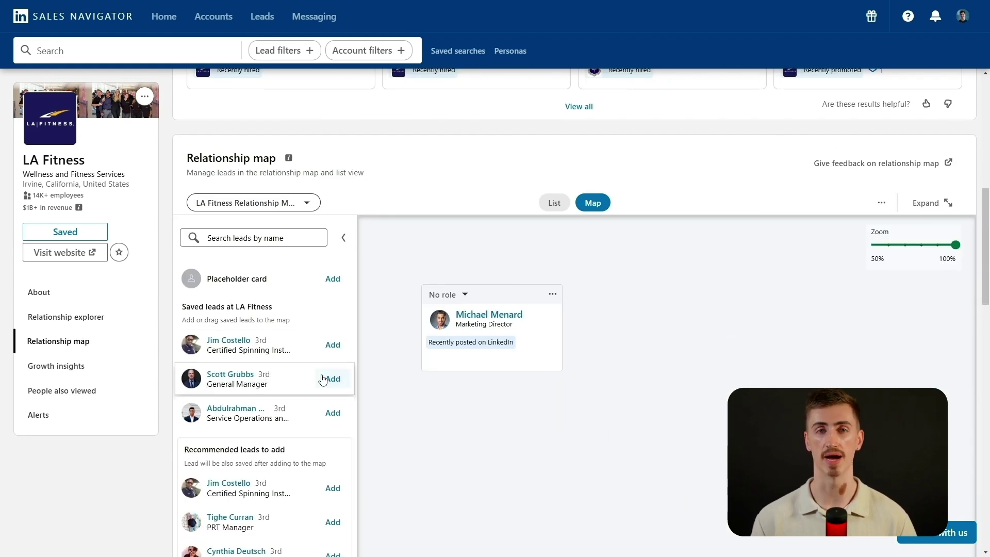
pyautogui.moveTo(492, 380); pyautogui.dragTo(492, 407)
pyautogui.moveTo(247, 379); pyautogui.dragTo(508, 515)
pyautogui.click(462, 310)
pyautogui.click(449, 279)
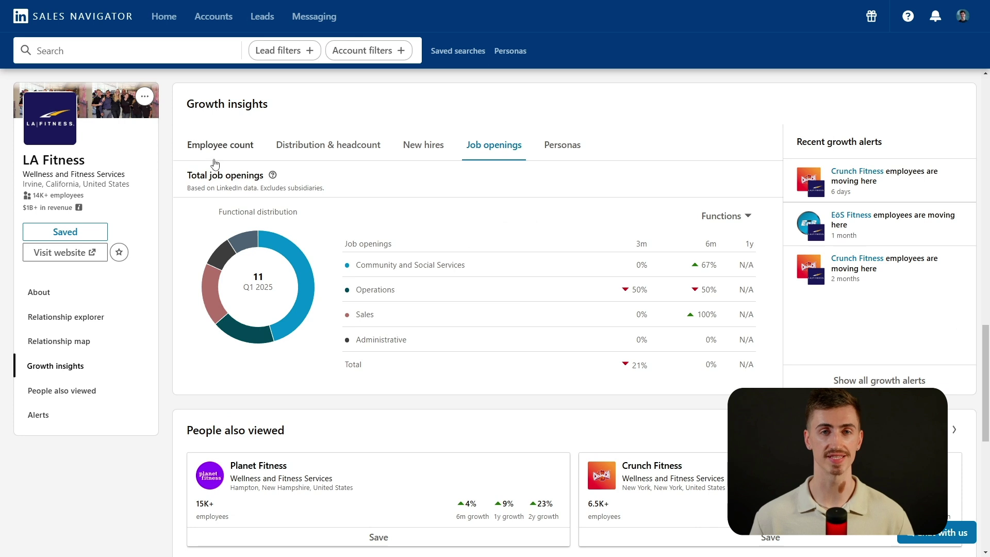
# View LA Fitness's Employee count and Distribution & headcount insights, then browse All account alerts
pyautogui.click(215, 151)
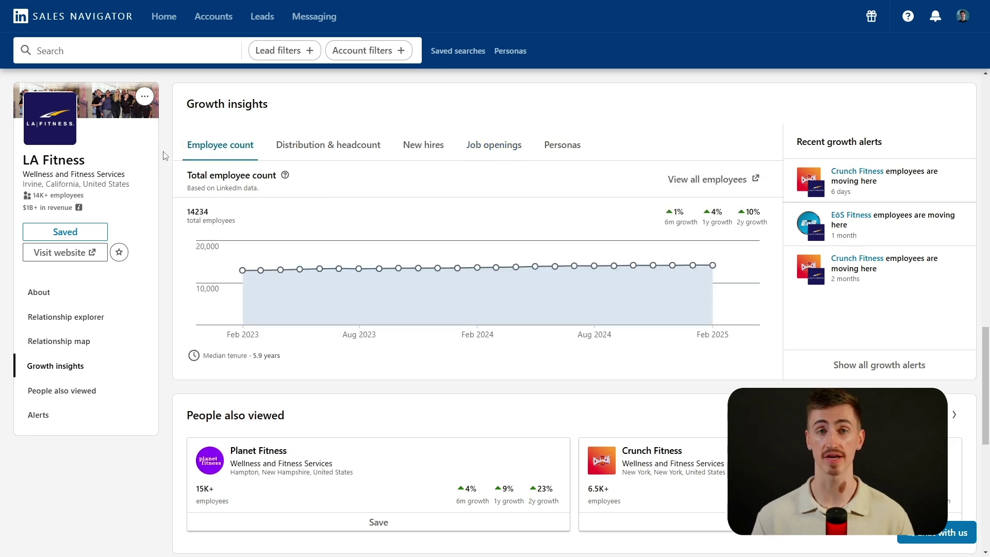
pyautogui.click(305, 152)
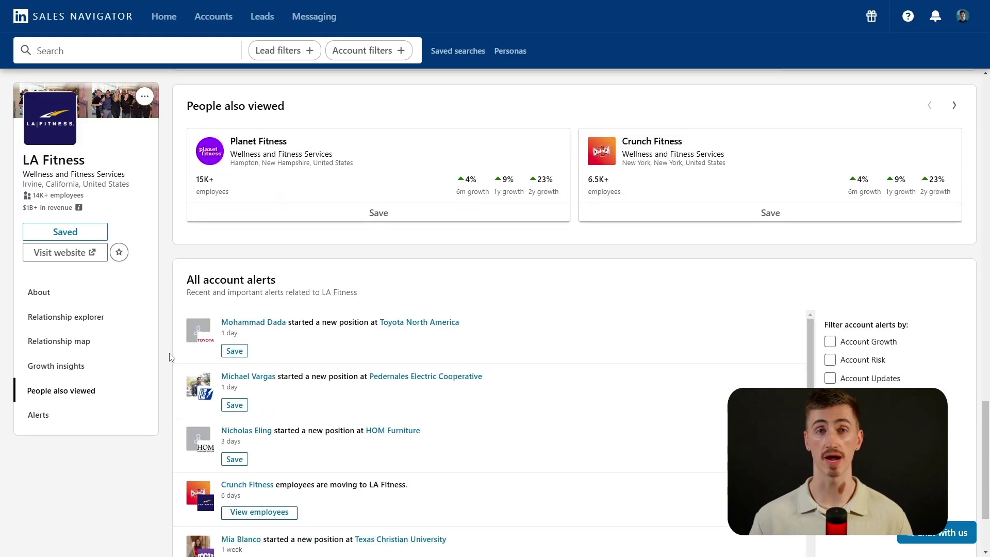
pyautogui.scroll(-1, 171, 357)
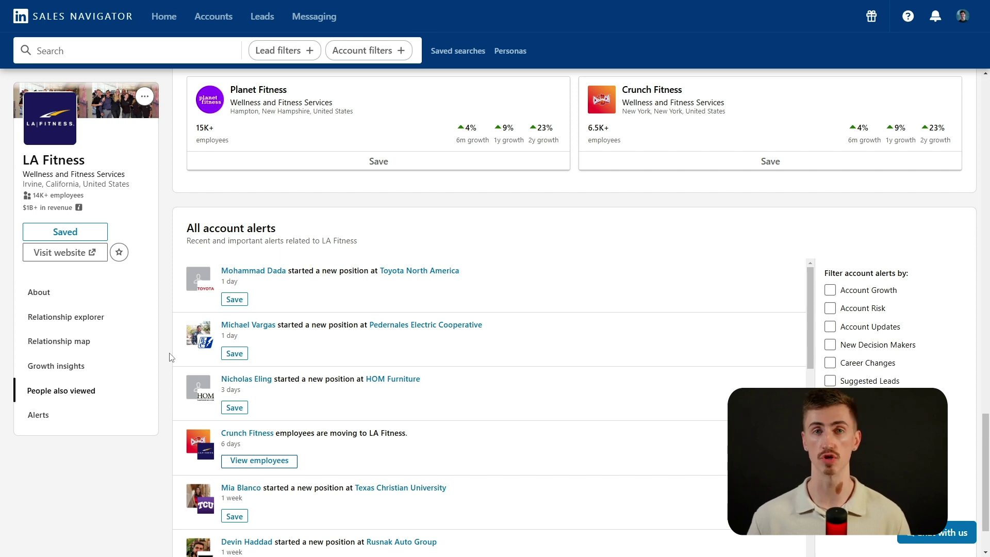
pyautogui.scroll(15, 171, 357)
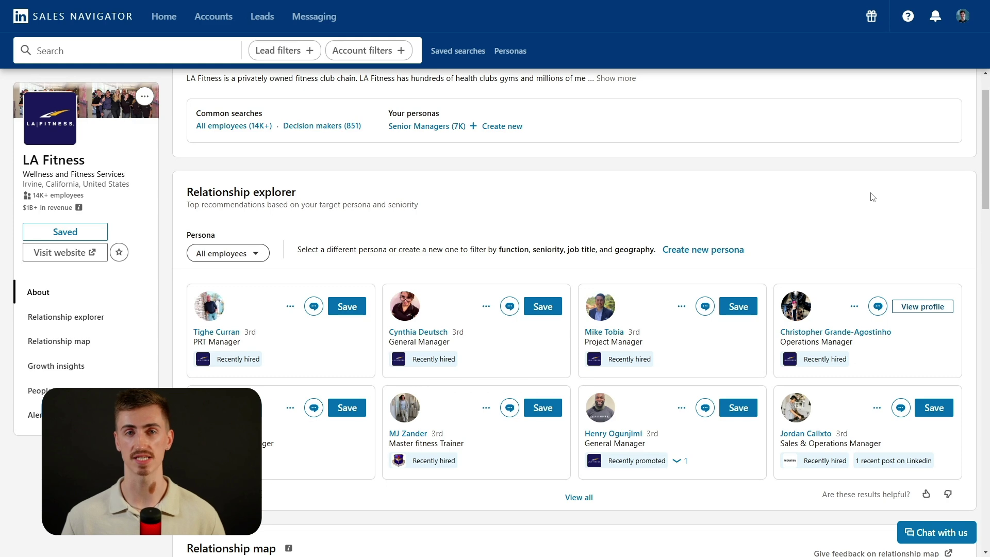
# Open the Sales & Operations Manager's lead profile and close Notes without adding one
pyautogui.click(825, 433)
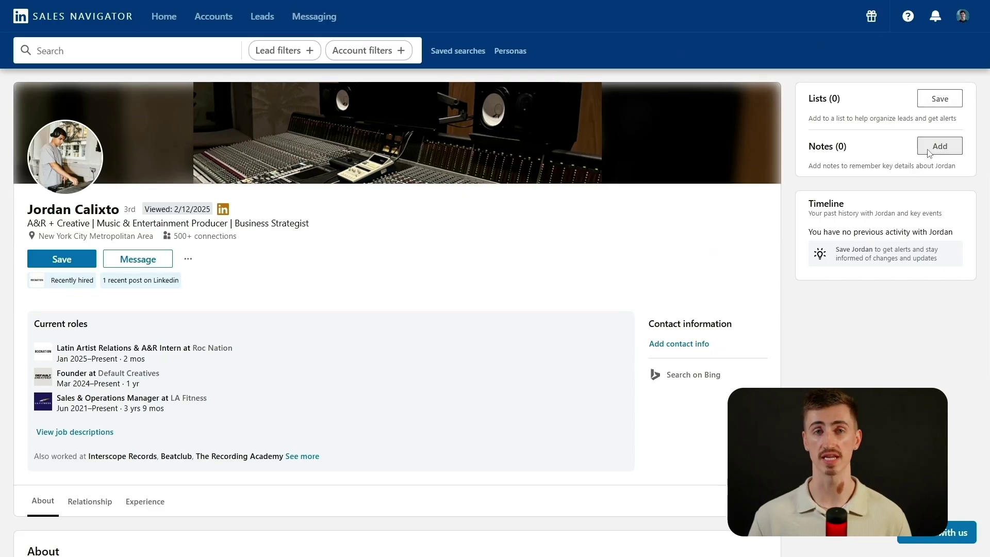
pyautogui.click(928, 149)
pyautogui.click(732, 207)
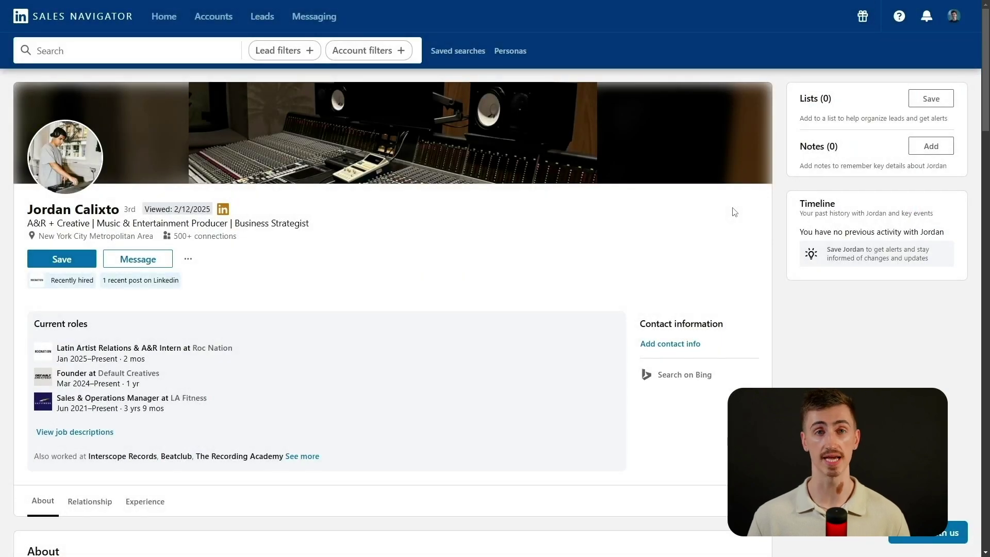
# Search for other leads at Roc Nation from the Get introduced section
pyautogui.scroll(-10, 734, 212)
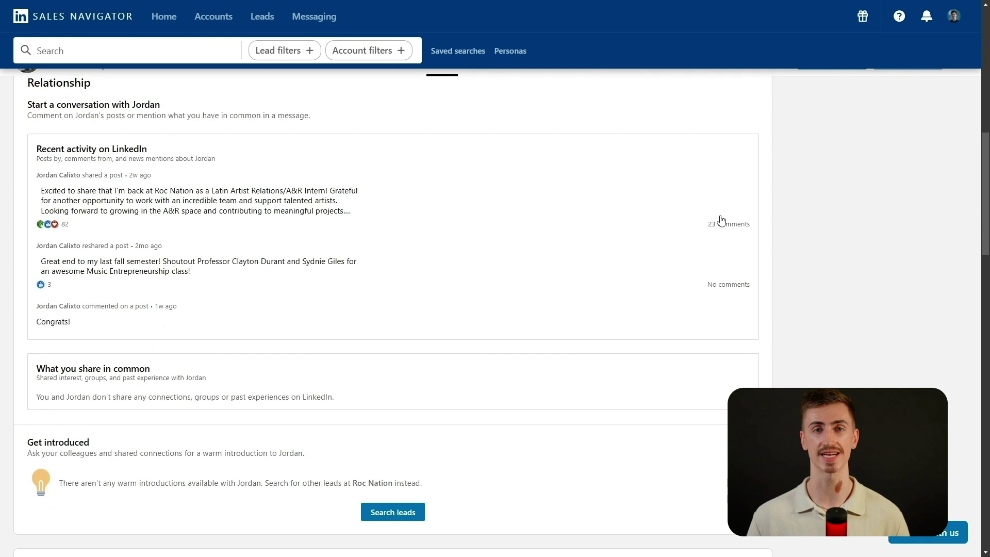
pyautogui.scroll(-5, 720, 220)
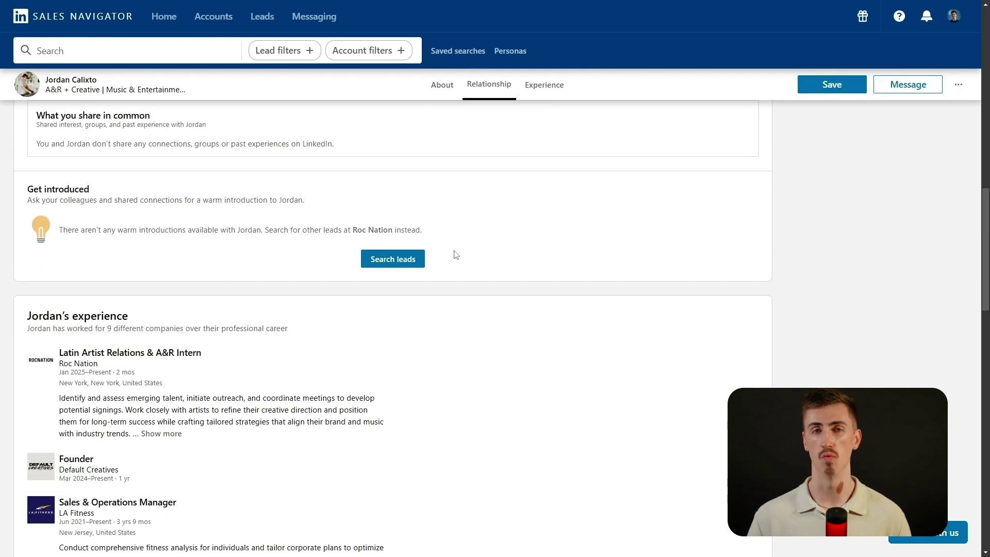
pyautogui.click(398, 263)
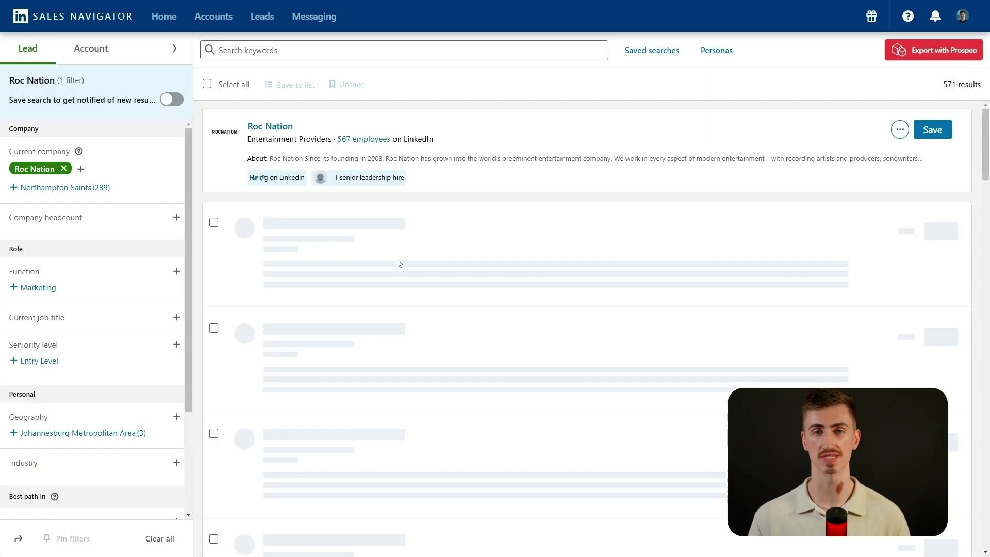